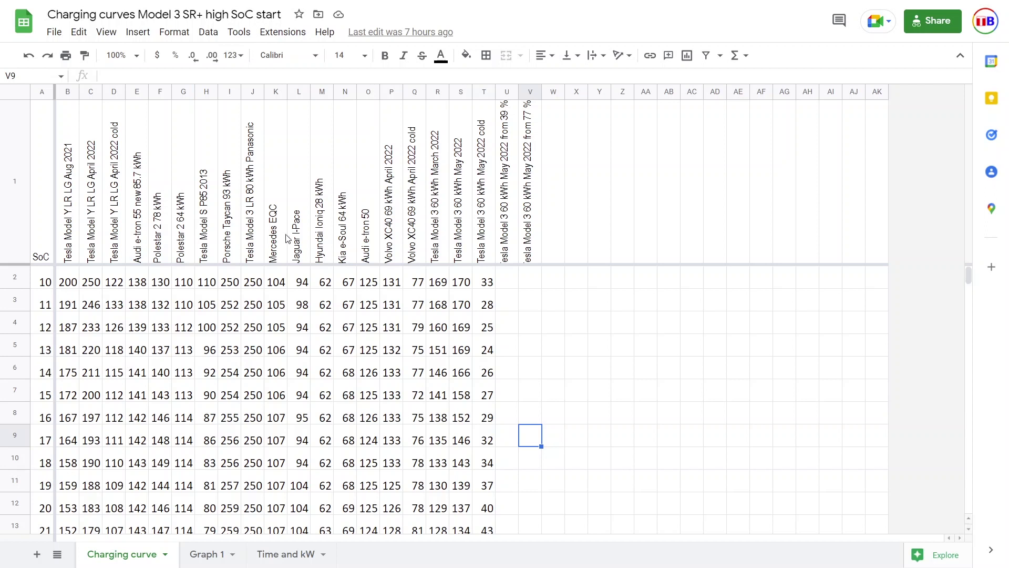
# Step: Select the Tesla Model 3 60 kWh May 2022 column together with its from 39 % and from 77 % columns
pyautogui.click(461, 91)
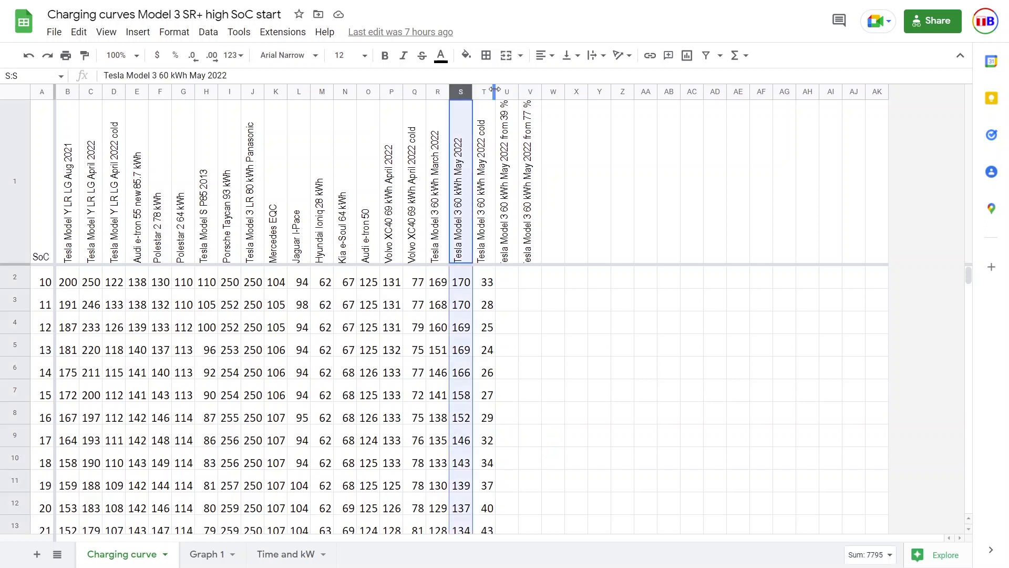
pyautogui.keyDown('ctrl'); pyautogui.click(508, 92); pyautogui.keyUp('ctrl')
pyautogui.keyDown('ctrl'); pyautogui.click(530, 92); pyautogui.keyUp('ctrl')
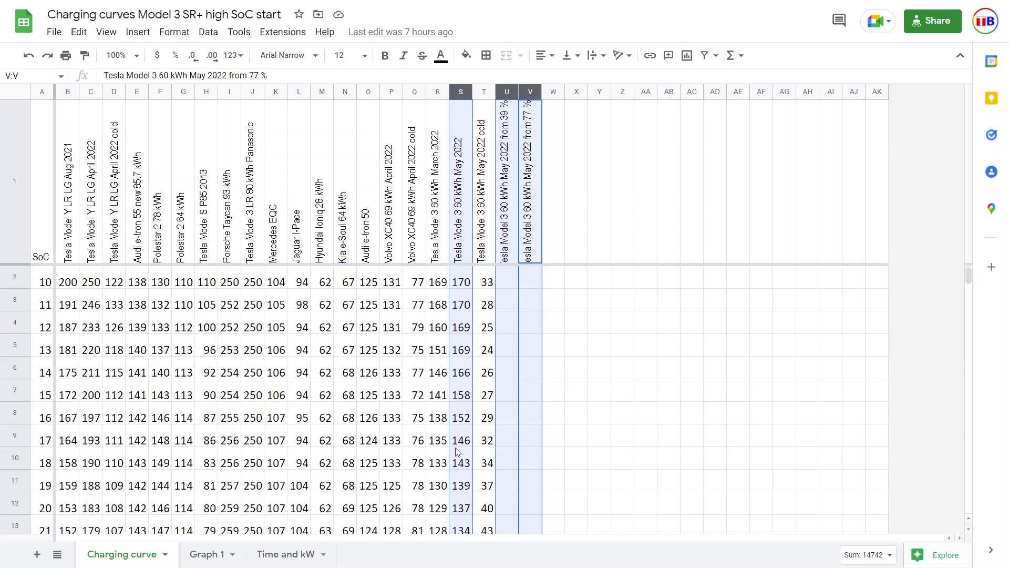
# Step: Locate the first charging value in the Tesla Model 3 60 kWh May 2022 from 39 % column, at cell U31
pyautogui.click(513, 386)
pyautogui.press('Down')
pyautogui.press('Down')
pyautogui.press('Down')
pyautogui.press('Down')
pyautogui.press('Down')
pyautogui.press('Down')
pyautogui.press('Down')
pyautogui.press('Down')
pyautogui.press('Down')
pyautogui.press('Down')
pyautogui.press('Down')
pyautogui.press('Down')
pyautogui.press('Down')
pyautogui.press('Down')
pyautogui.press('Down')
pyautogui.press('Down')
pyautogui.press('Down')
pyautogui.press('Down')
pyautogui.press('Down')
pyautogui.press('Down')
pyautogui.press('Down')
pyautogui.press('Down')
pyautogui.press('Down')
pyautogui.press('Down')
pyautogui.press('Down')
pyautogui.press('Down')
pyautogui.press('Down')
pyautogui.press('Down')
pyautogui.press('Down')
pyautogui.press('Down')
pyautogui.press('Down')
pyautogui.press('Down')
pyautogui.press('Down')
pyautogui.press('Up')
pyautogui.hotkey('ctrl', 'Up')
pyautogui.press('Up')
pyautogui.press('Down')
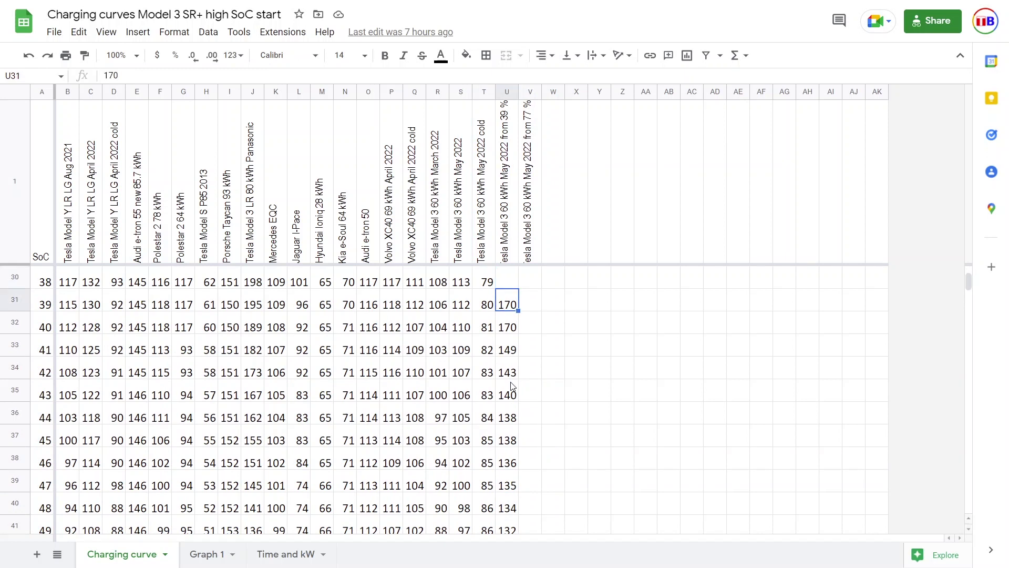
# Step: Examine the charging values down the from 39 % column, from 39 to 81 % SoC
pyautogui.press('Down')
pyautogui.press('Down')
pyautogui.press('Down')
pyautogui.press('Down')
pyautogui.press('Down')
pyautogui.press('Down')
pyautogui.press('Down')
pyautogui.press('Down')
pyautogui.press('Down')
pyautogui.press('Down')
pyautogui.press('Down')
pyautogui.press('Down')
pyautogui.press('Down')
pyautogui.press('Down')
pyautogui.press('Down')
pyautogui.press('Down')
pyautogui.press('Down')
pyautogui.press('Down')
pyautogui.press('Down')
pyautogui.press('Down')
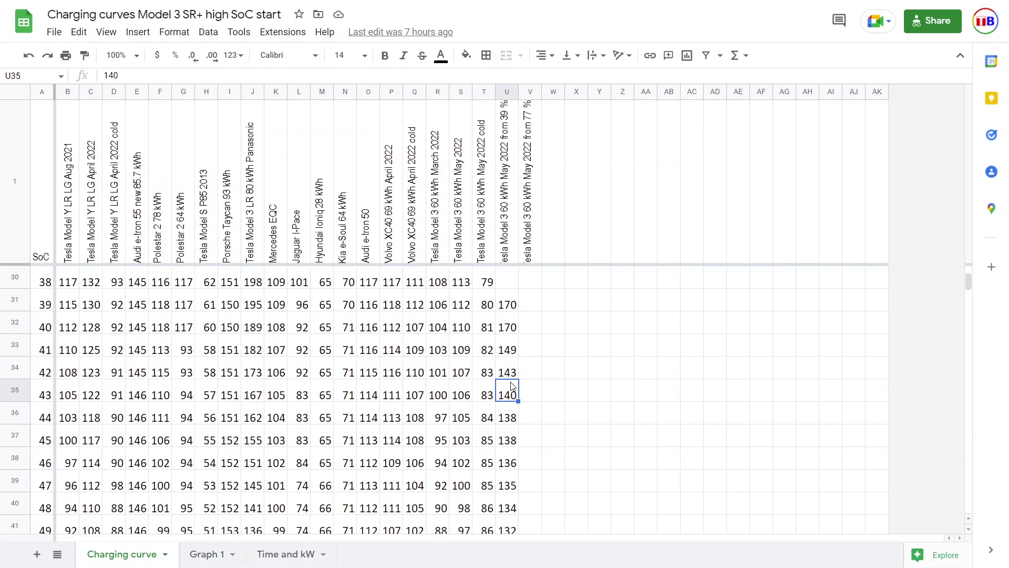
pyautogui.press('Down')
pyautogui.press('Down')
pyautogui.press('Down')
pyautogui.press('Down')
pyautogui.press('Down')
pyautogui.press('Down')
pyautogui.press('Down')
pyautogui.press('Down')
pyautogui.press('Down')
pyautogui.press('Down')
pyautogui.press('Down')
pyautogui.press('Down')
pyautogui.press('Down')
pyautogui.press('Down')
pyautogui.press('Down')
pyautogui.press('Down')
pyautogui.press('Down')
pyautogui.press('Down')
pyautogui.press('Down')
pyautogui.press('Down')
pyautogui.press('Down')
pyautogui.press('Down')
pyautogui.press('Down')
pyautogui.press('Down')
pyautogui.press('Down')
pyautogui.press('Down')
pyautogui.press('Down')
pyautogui.press('Down')
pyautogui.press('Down')
pyautogui.press('Down')
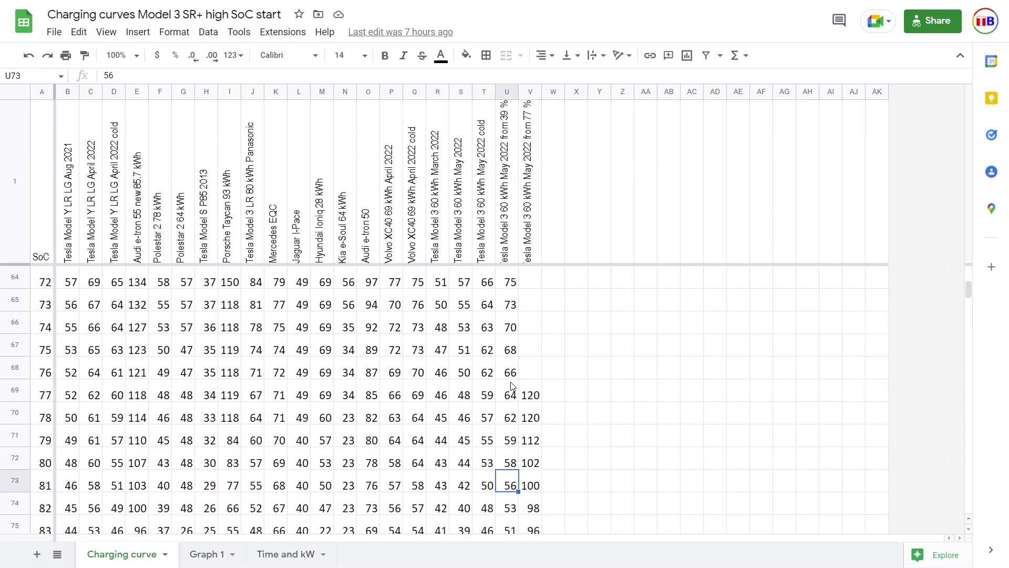
# Step: Go to the first charging value of the from 77 % column, at cell V69
pyautogui.press('Up')
pyautogui.press('Up')
pyautogui.press('Up')
pyautogui.press('Up')
pyautogui.press('Up')
pyautogui.press('Up')
pyautogui.press('Up')
pyautogui.press('Up')
pyautogui.press('Up')
pyautogui.press('Up')
pyautogui.press('Up')
pyautogui.press('Up')
pyautogui.press('Right')
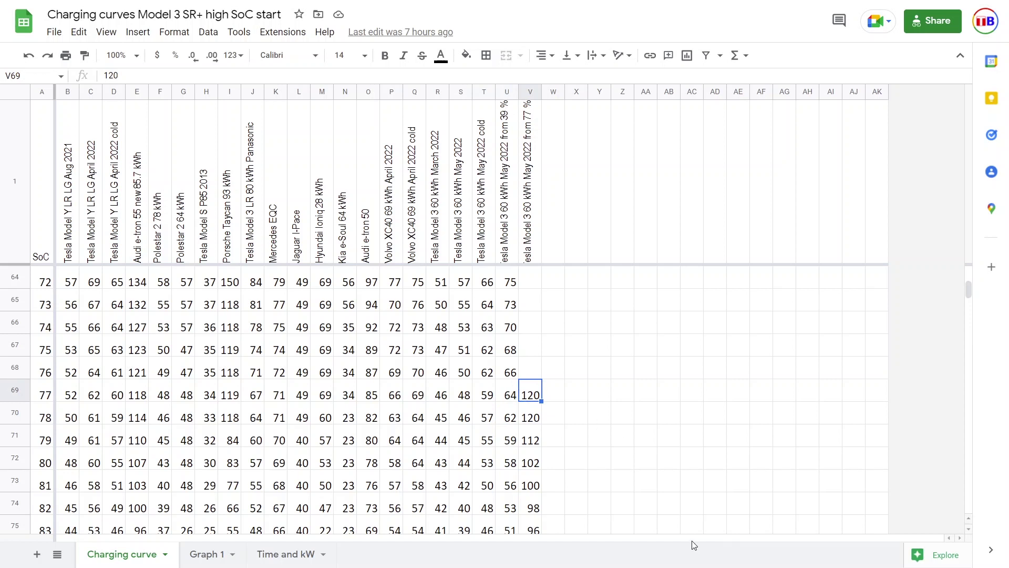
# Step: Compare the 77 % SoC charging power across the neighbouring Tesla Model 3 60 kWh May 2022 columns
pyautogui.press('Left')
pyautogui.press('Left')
pyautogui.press('Right')
pyautogui.press('Right')
pyautogui.press('Left')
pyautogui.press('Left')
pyautogui.press('Left')
pyautogui.press('Right')
pyautogui.press('Right')
pyautogui.press('Right')
# Step: Examine the charging values down the from 77 % column as far as 86 % SoC
pyautogui.press('Down')
pyautogui.press('Down')
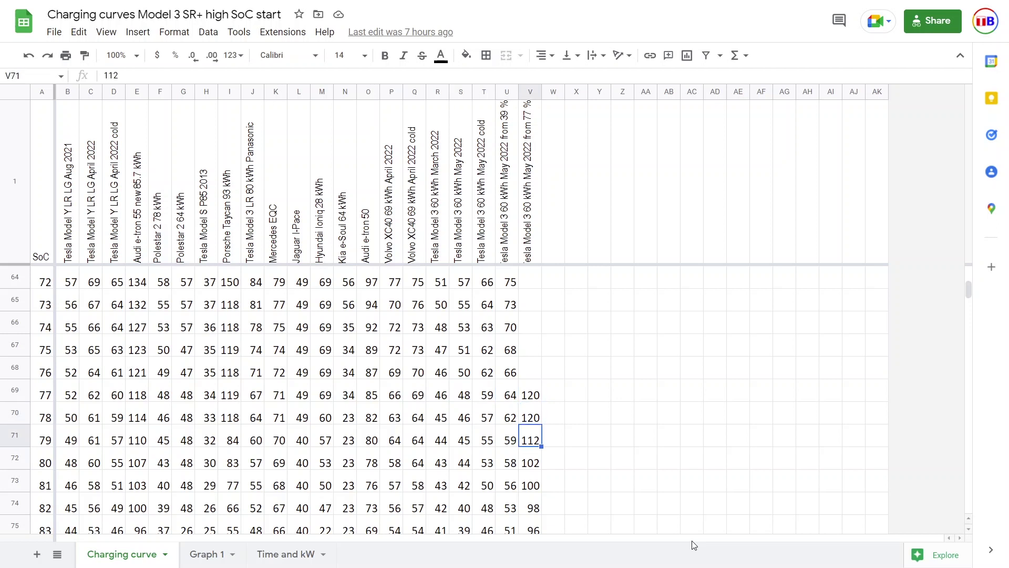
pyautogui.press('Down')
pyautogui.press('Down')
pyautogui.press('Down')
pyautogui.press('Down')
pyautogui.press('Down')
pyautogui.press('Down')
pyautogui.press('Down')
pyautogui.press('Down')
pyautogui.press('Down')
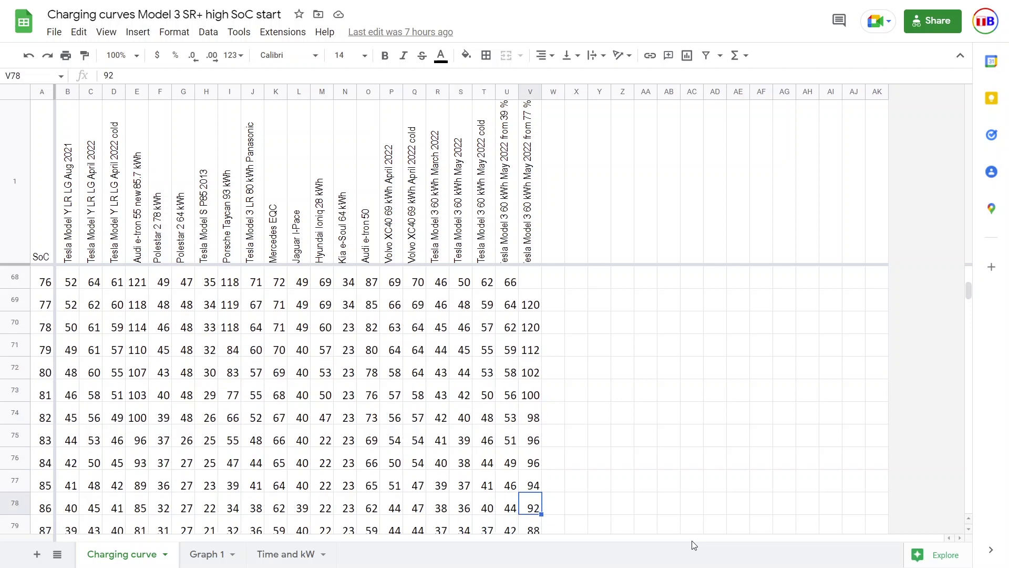
pyautogui.press('Up')
pyautogui.press('Up')
pyautogui.press('Up')
pyautogui.press('Up')
pyautogui.press('Up')
pyautogui.press('Up')
pyautogui.press('Down')
pyautogui.press('Down')
pyautogui.press('Down')
pyautogui.press('Down')
pyautogui.press('Down')
pyautogui.press('Down')
pyautogui.press('Down')
pyautogui.press('Down')
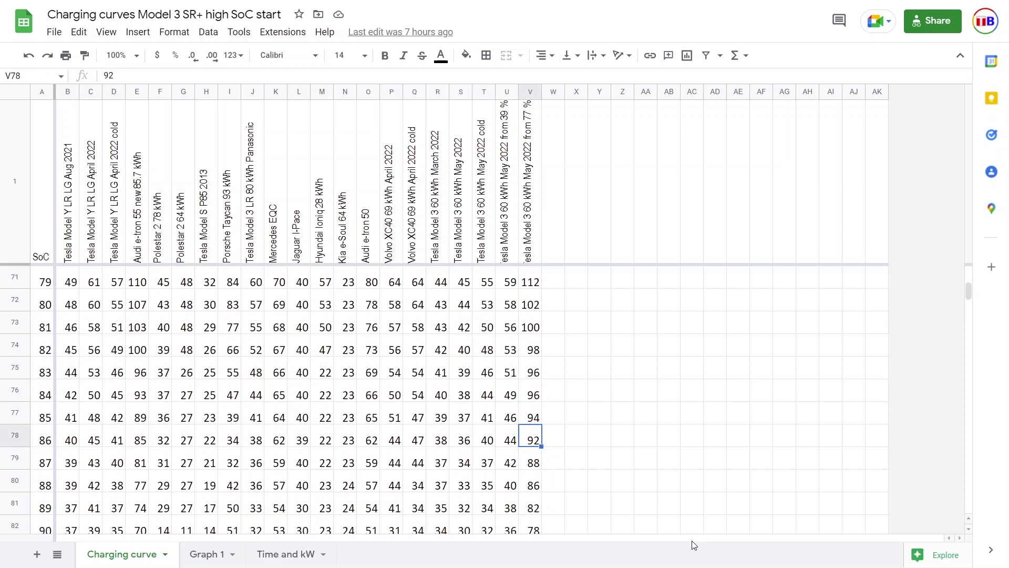
# Step: Examine the charging values in the from 77 % column up to 97 % SoC, rechecking the values around 86 % SoC
pyautogui.press('Down')
pyautogui.press('Down')
pyautogui.press('Down')
pyautogui.press('Down')
pyautogui.press('Down')
pyautogui.press('Up')
pyautogui.press('Up')
pyautogui.press('Up')
pyautogui.press('Up')
pyautogui.press('Up')
pyautogui.press('Up')
pyautogui.press('Up')
pyautogui.press('Up')
pyautogui.press('Down')
pyautogui.press('Down')
pyautogui.press('Down')
pyautogui.press('Down')
pyautogui.press('Down')
pyautogui.press('Down')
pyautogui.press('Down')
pyautogui.press('Down')
pyautogui.press('Down')
pyautogui.press('Down')
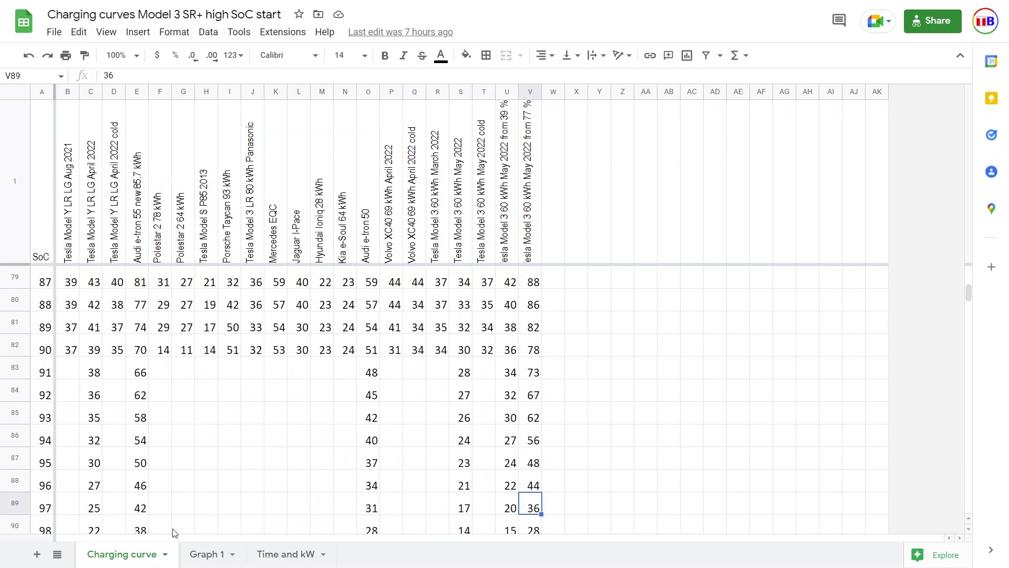
# Step: View the Charging curves chart on the Graph 1 sheet to compare the three Tesla Model 3 60 kWh May 2022 curves
pyautogui.click(206, 554)
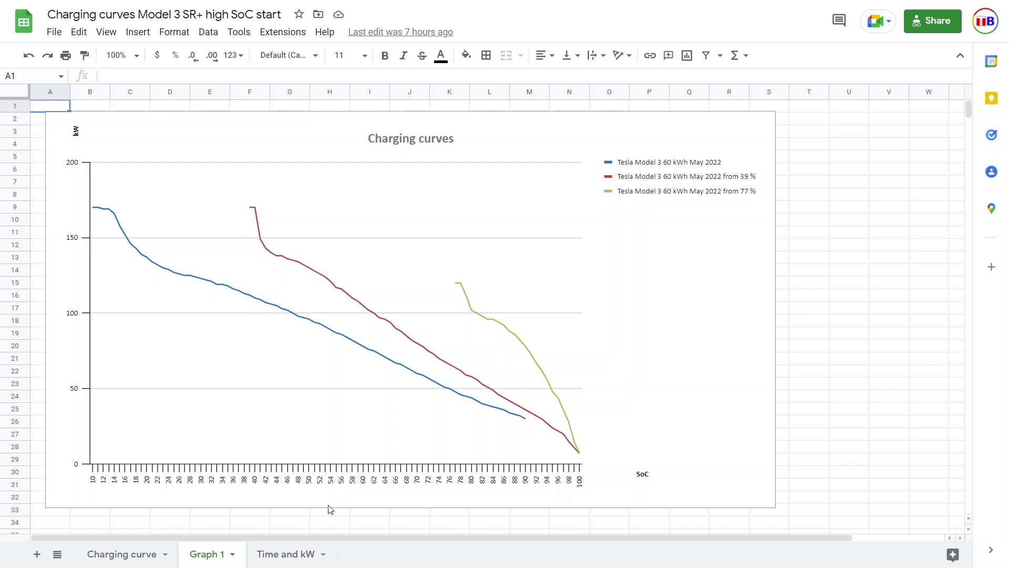
# Step: On the Time and kW sheet, compare the 39-90 % charging time and power for the From 10 % and From 39 % tests
pyautogui.click(288, 555)
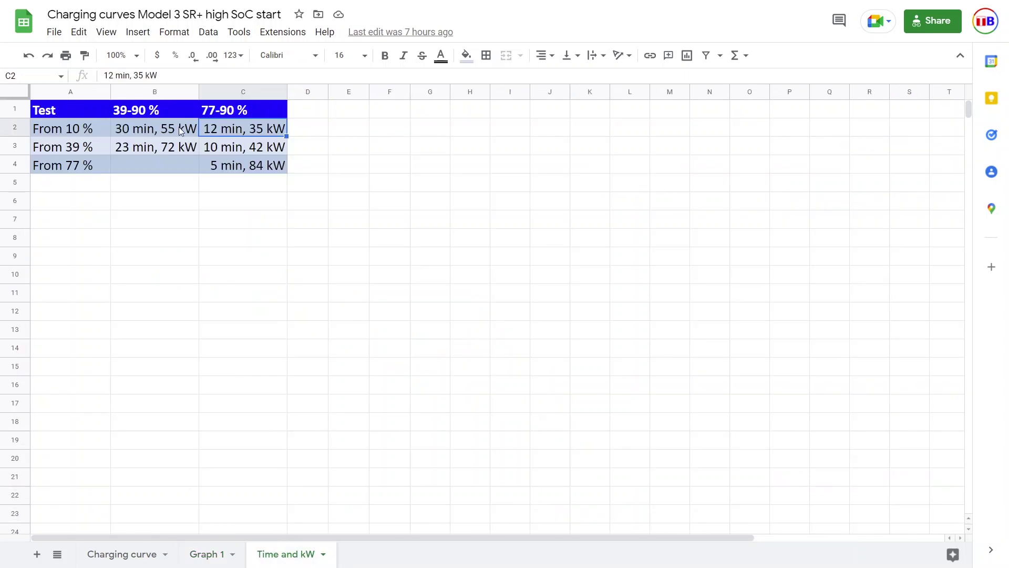
pyautogui.click(120, 130)
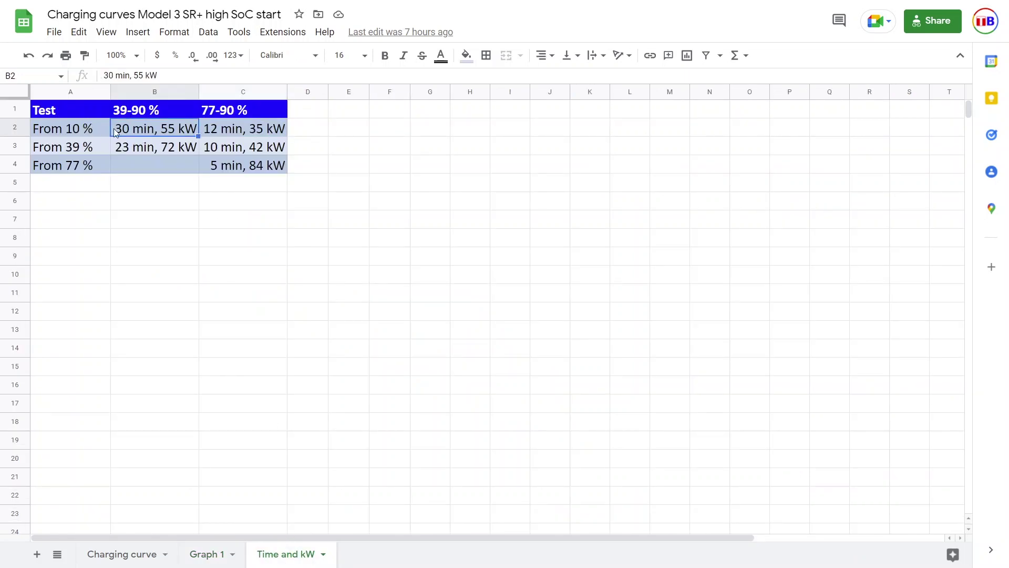
pyautogui.click(80, 132)
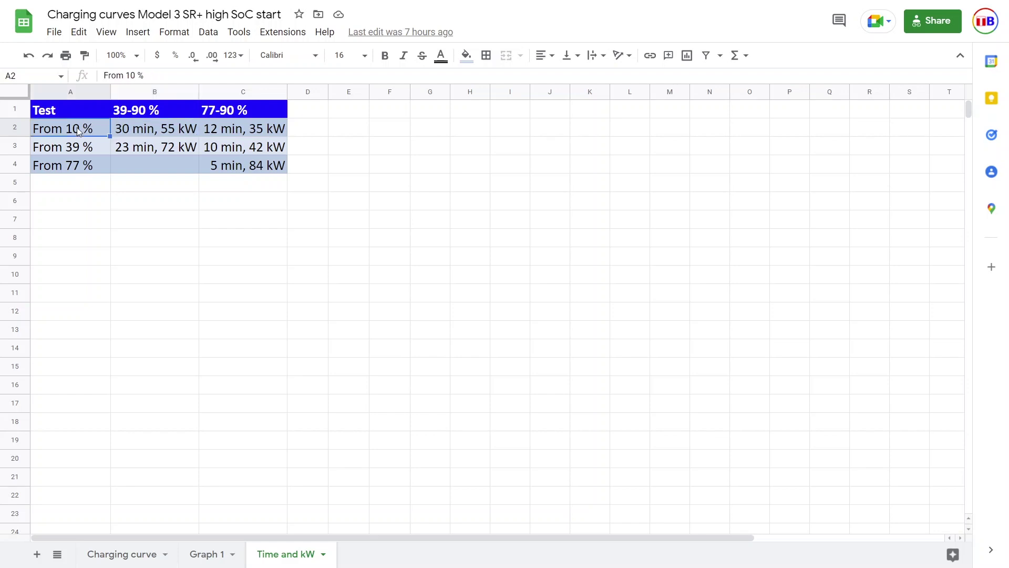
pyautogui.click(136, 129)
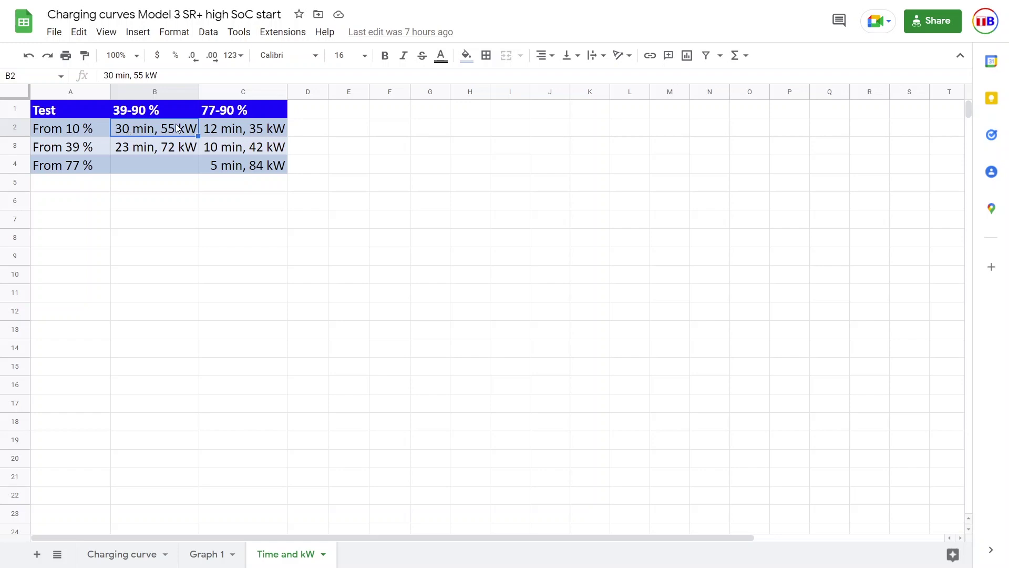
pyautogui.click(129, 151)
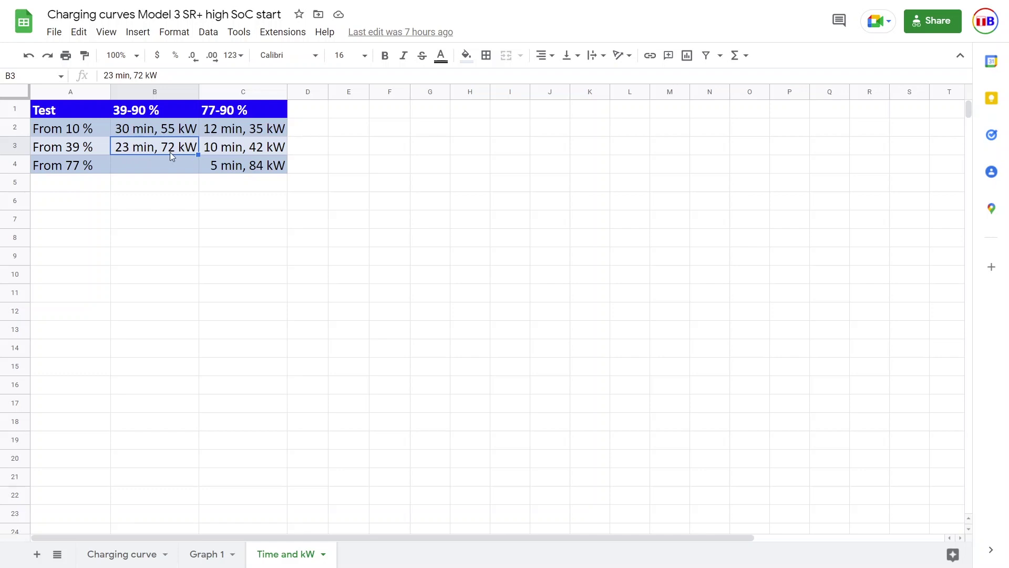
# Step: Compare the 77-90 % results of the From 10 % and From 77 % tests, also checking the From 39 % test's 39-90 % result
pyautogui.click(227, 128)
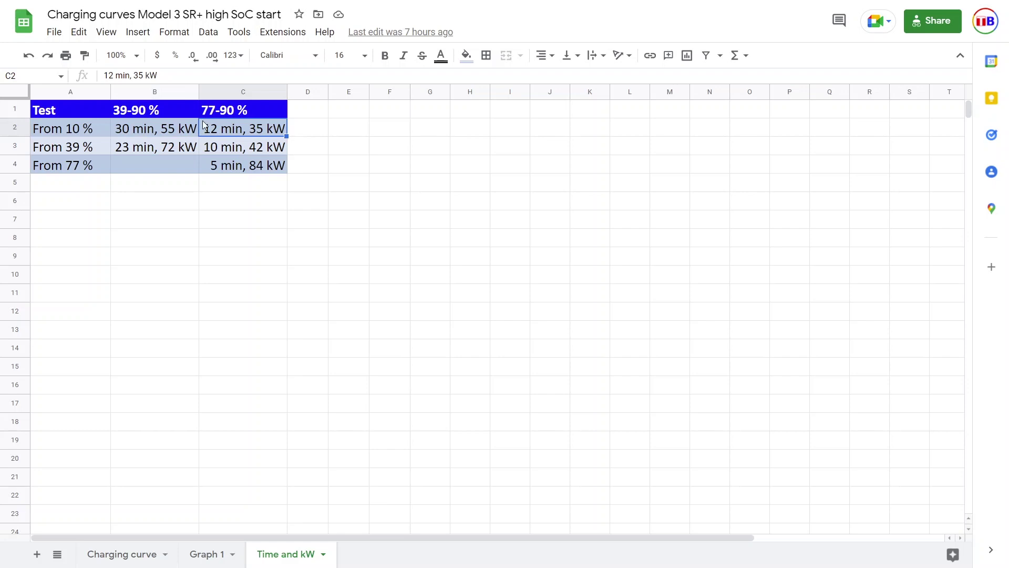
pyautogui.click(234, 167)
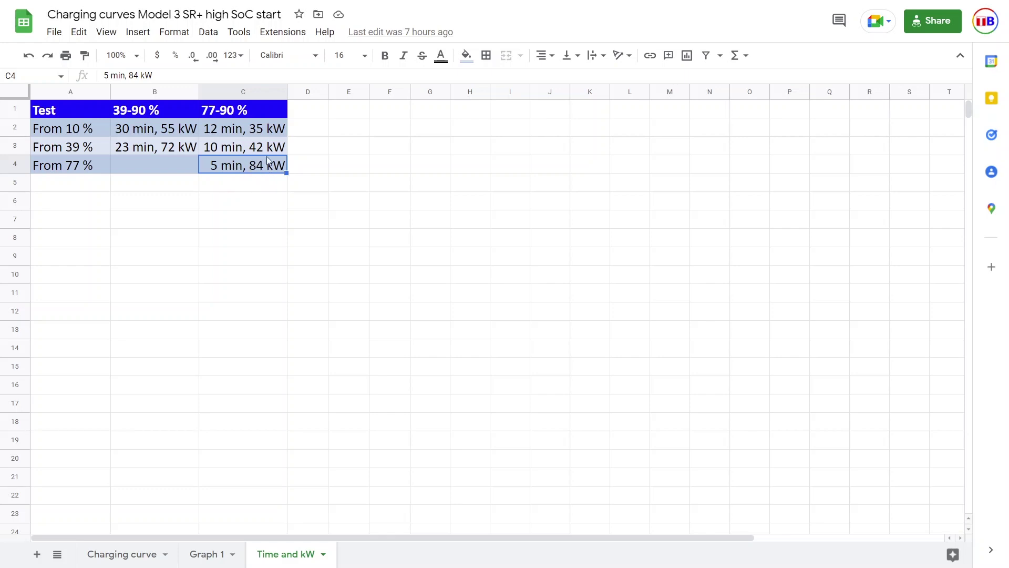
pyautogui.click(164, 151)
pyautogui.click(230, 168)
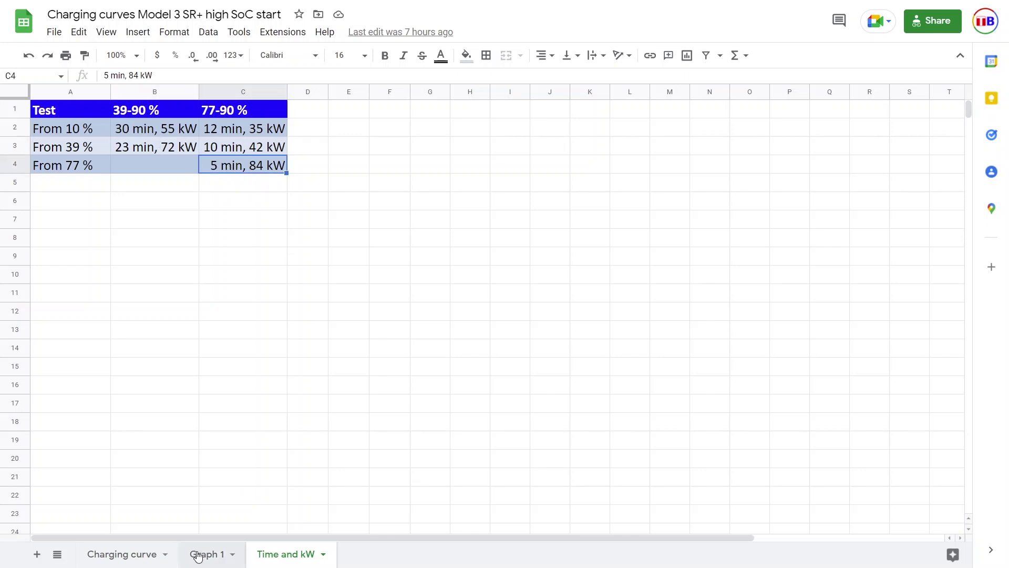
# Step: Return to the Graph 1 sheet to review the Charging curves chart again
pyautogui.click(197, 557)
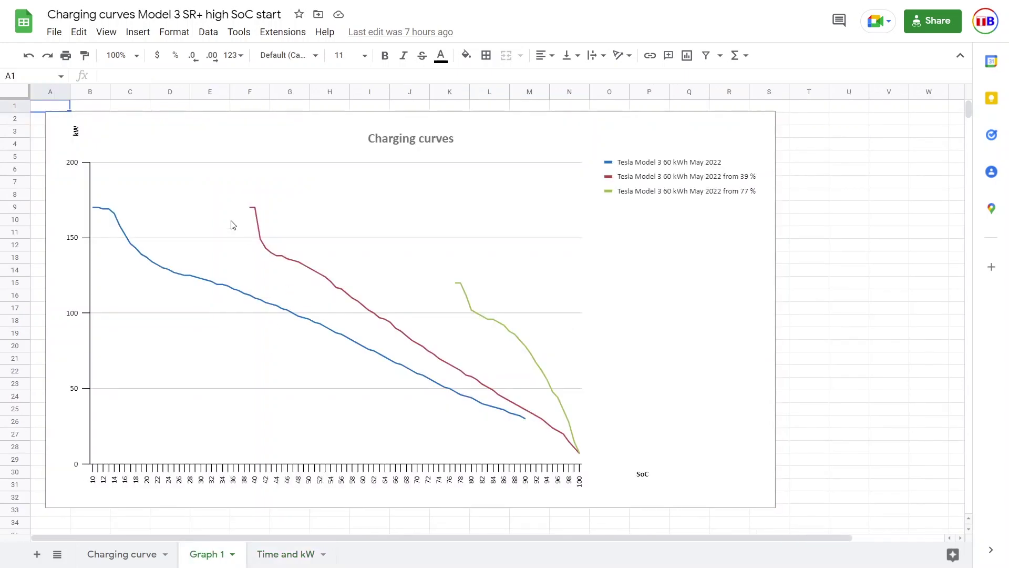